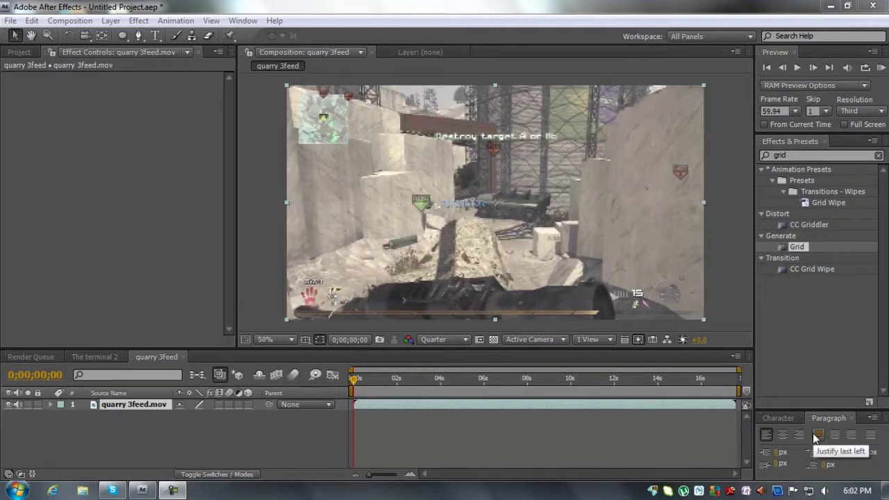
Glance at The terminal 2 comp and the Project panel, then return to the quarry 3feed composition.
click(97, 356)
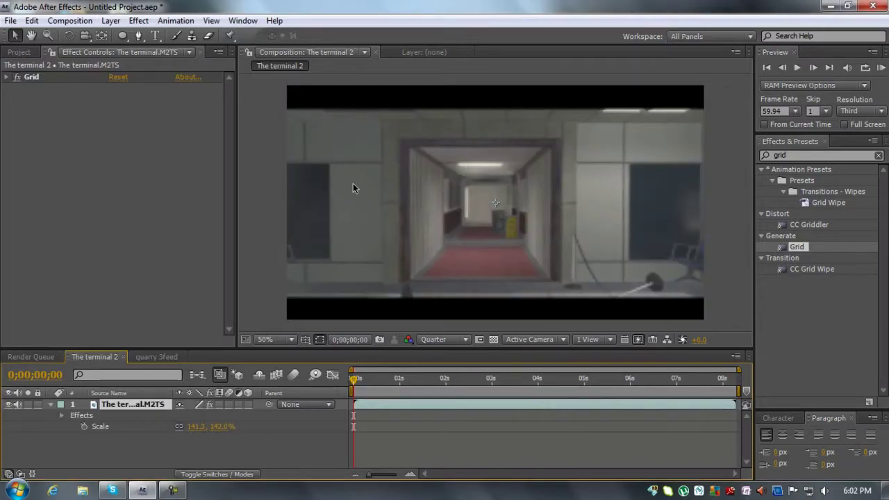
click(17, 52)
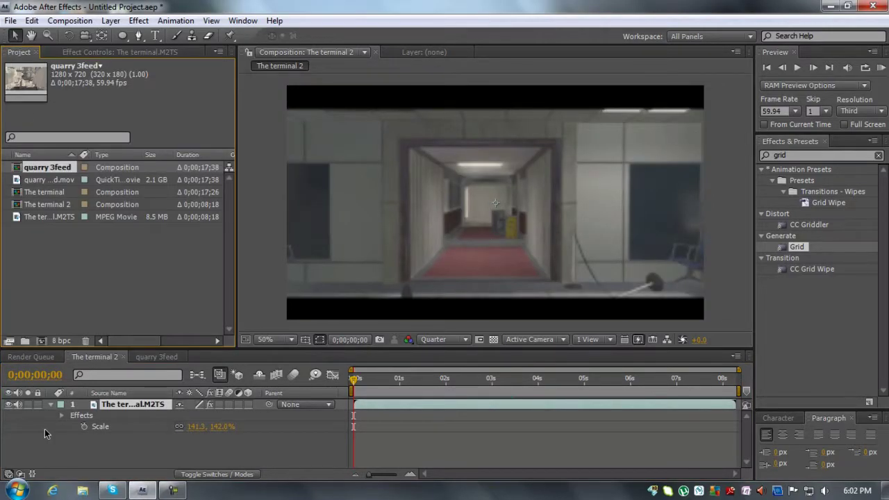
click(157, 359)
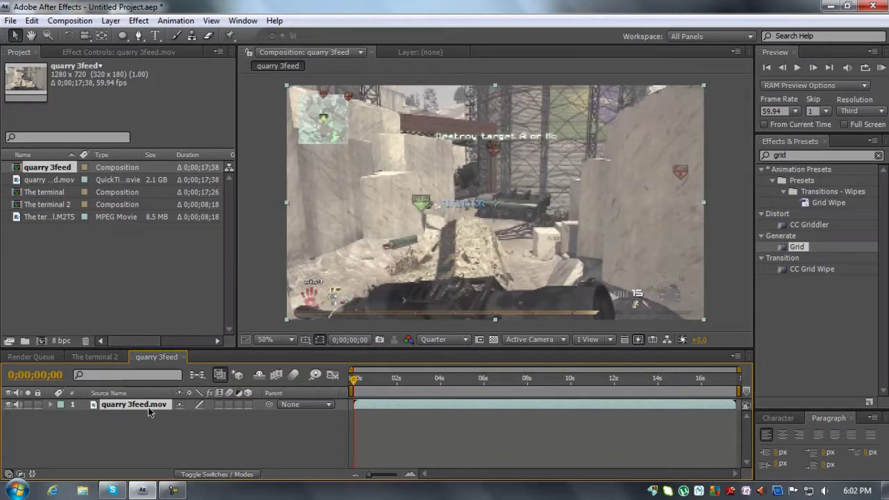
Reveal the footage layer's Scale and try enlarging it slightly to about 104%.
key(s)
mouse_move(195, 416)
mouse_down()
mouse_move(194, 425)
mouse_move(186, 419)
mouse_move(207, 414)
mouse_up()
key(Return)
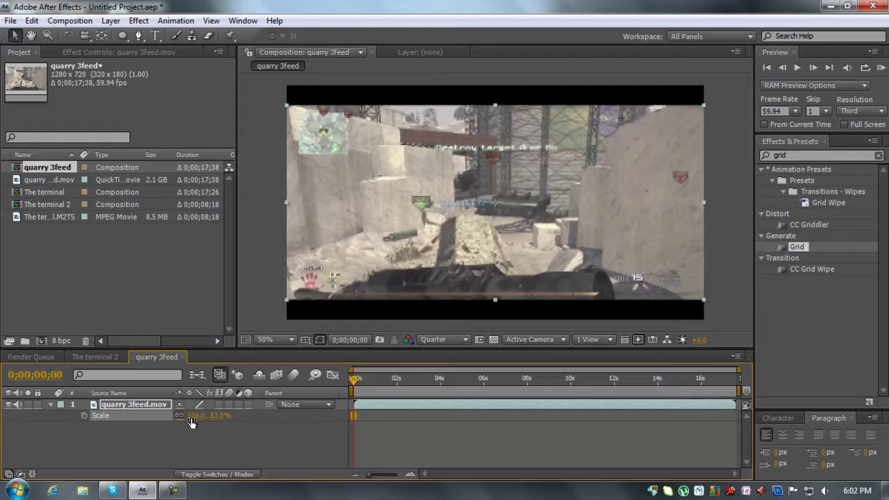
click(215, 417)
text(100)
key(Return)
Try a 1090% scale, then set the footage Scale back to 100, 100%.
click(186, 416)
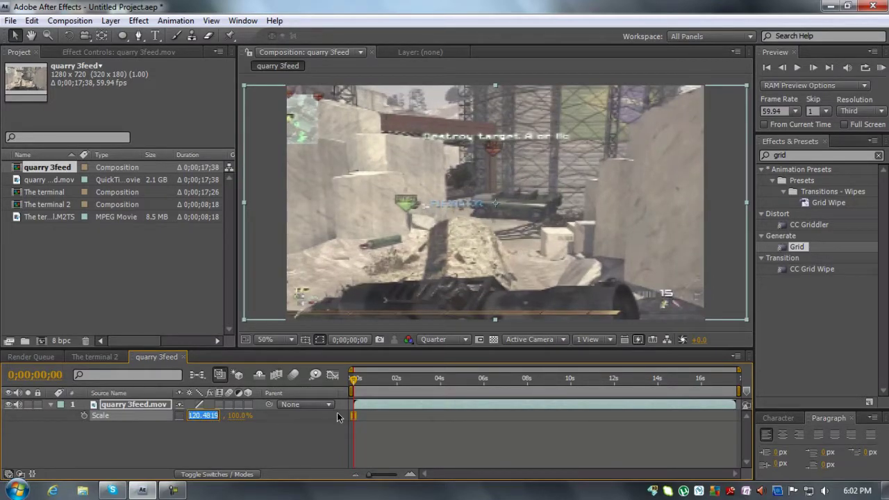
text(1090)
key(Return)
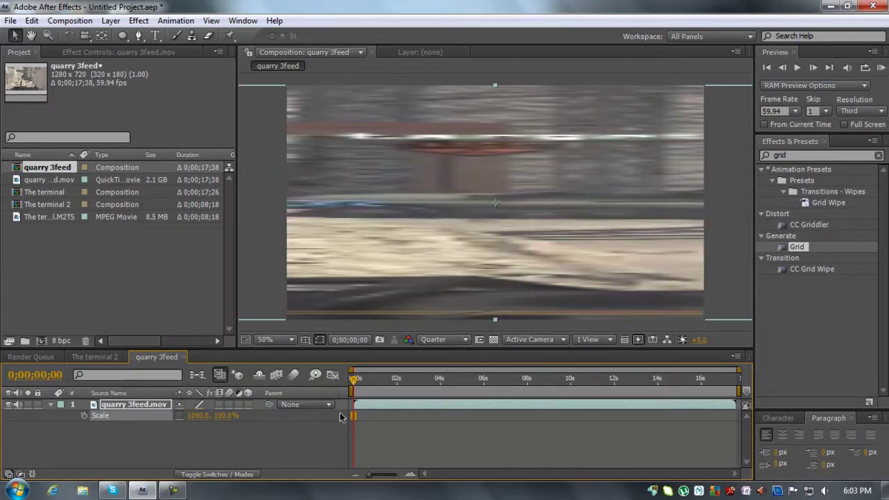
click(198, 415)
text(100)
key(Return)
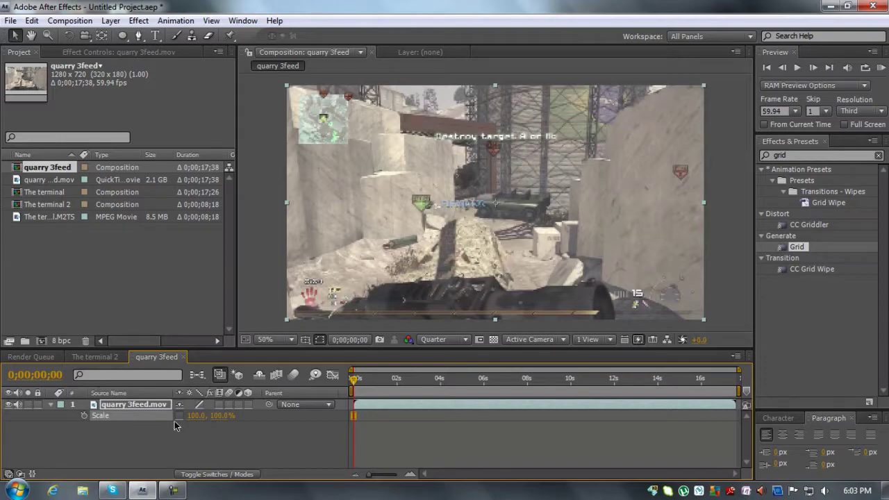
Add a comp-sized black solid layer, Black Solid 1.
click(263, 437)
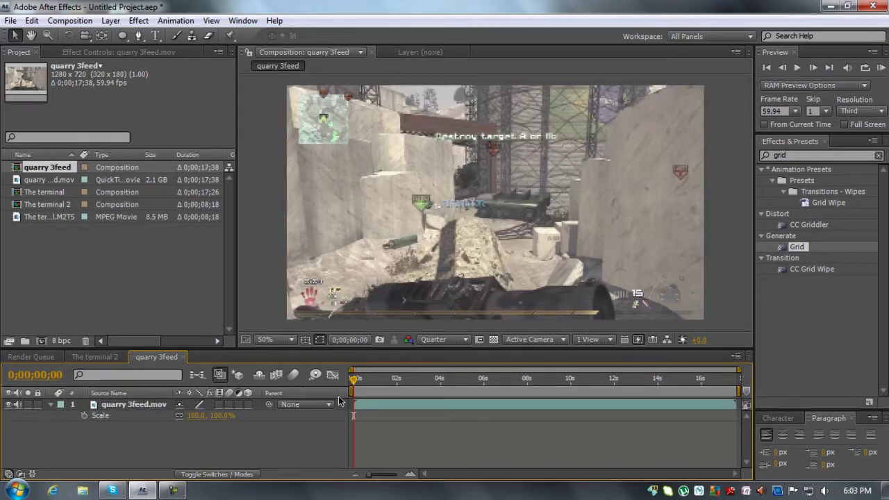
click(138, 20)
mouse_move(111, 21)
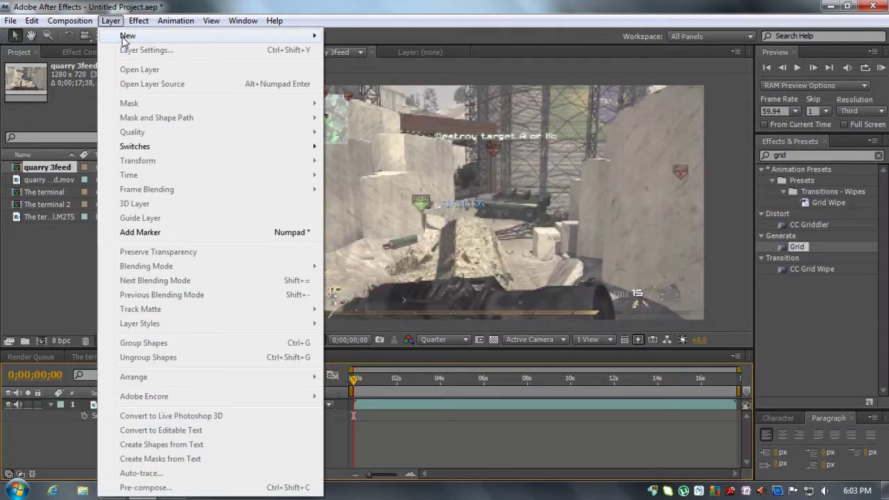
mouse_move(125, 36)
click(375, 48)
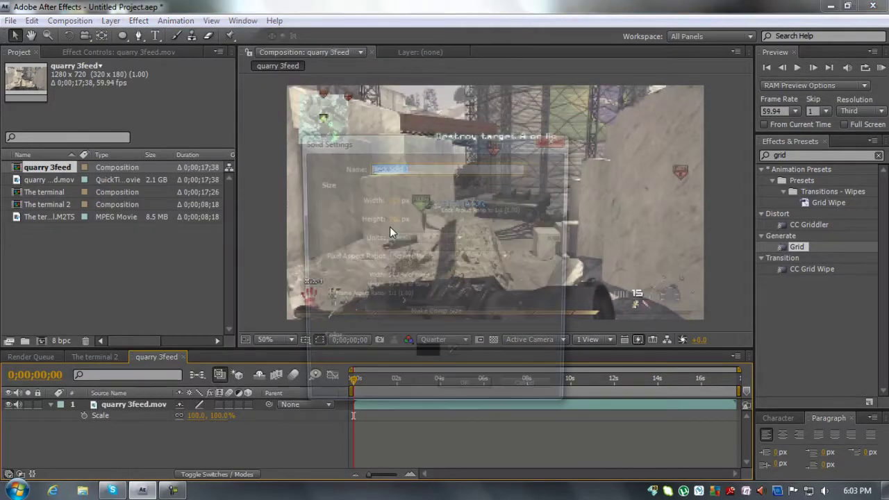
click(436, 316)
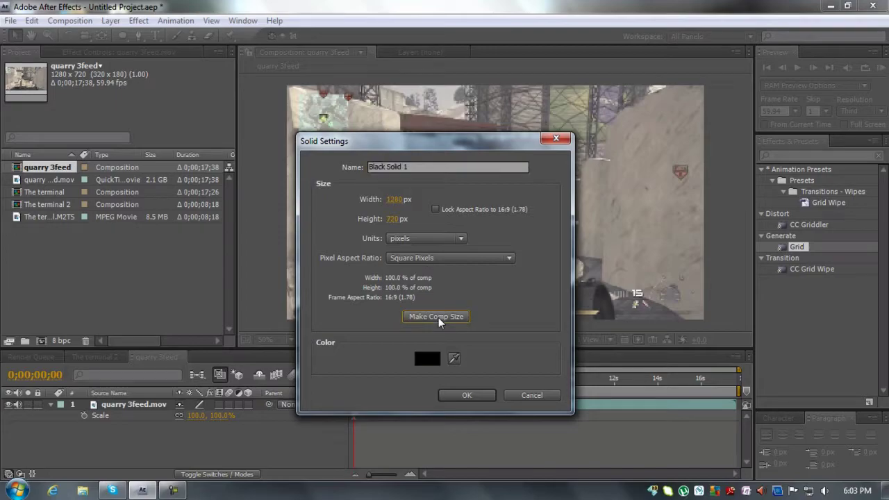
click(465, 395)
click(110, 20)
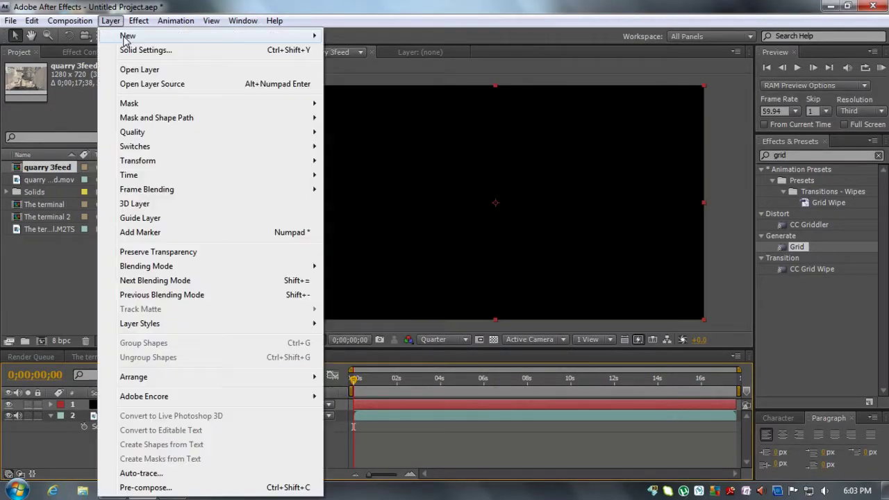
click(110, 20)
Mask a wide rectangular band across the frame's middle and set Mask 1 to Subtract.
drag(122, 35, 175, 35)
drag(250, 111, 651, 201)
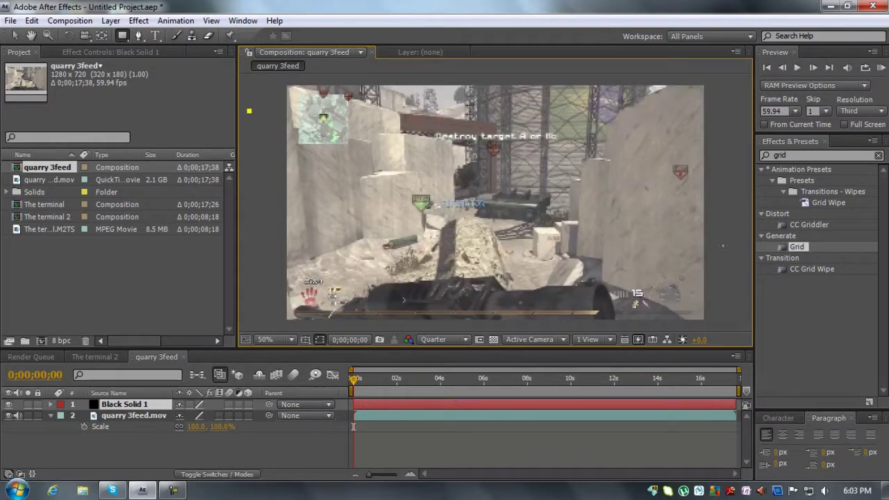
drag(722, 245, 726, 293)
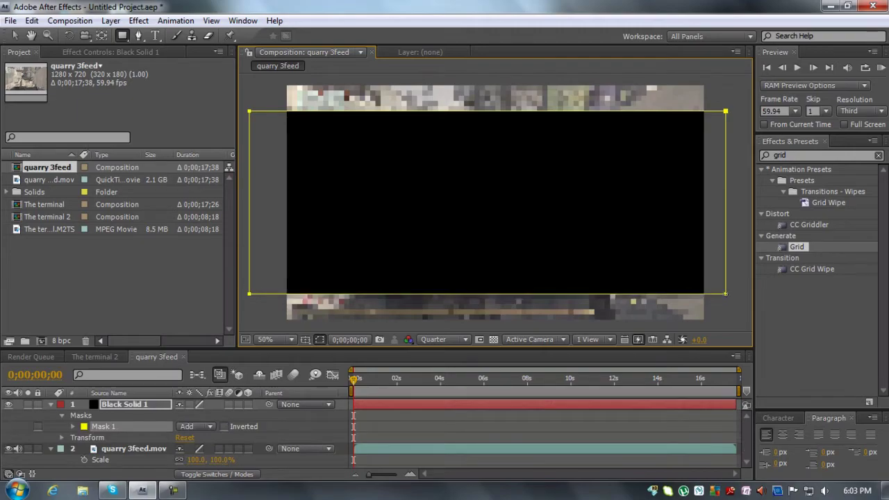
click(208, 427)
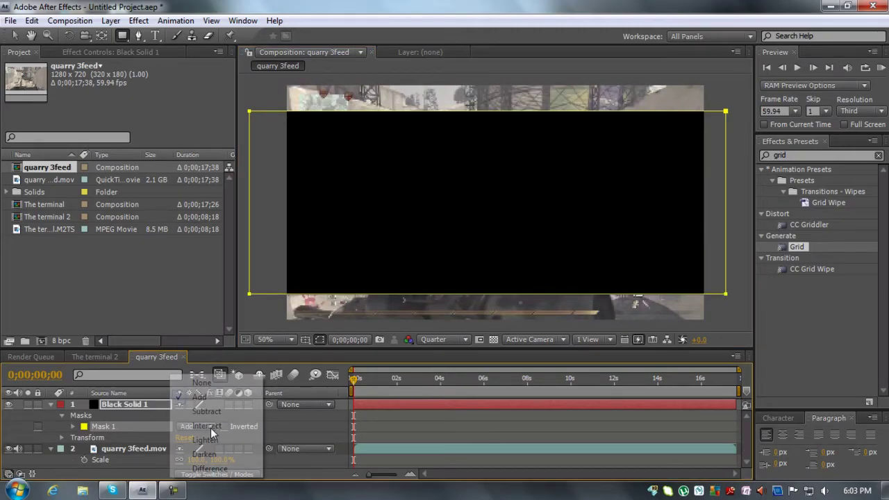
click(206, 411)
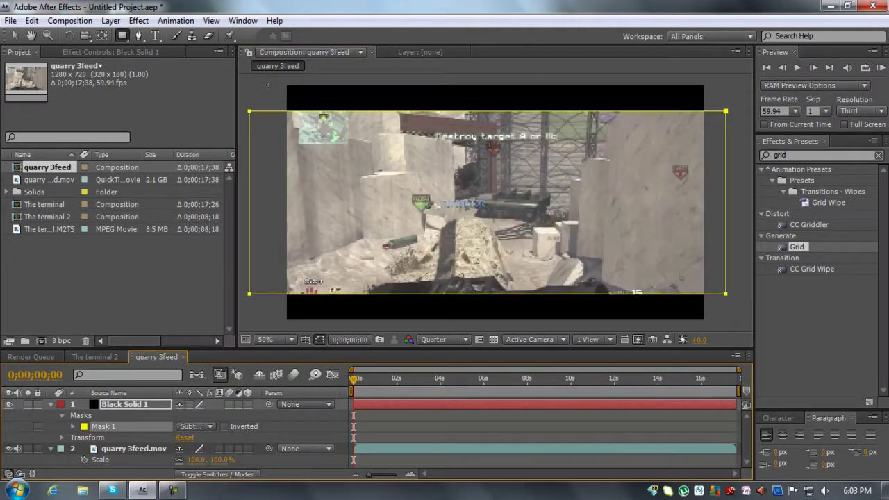
click(321, 339)
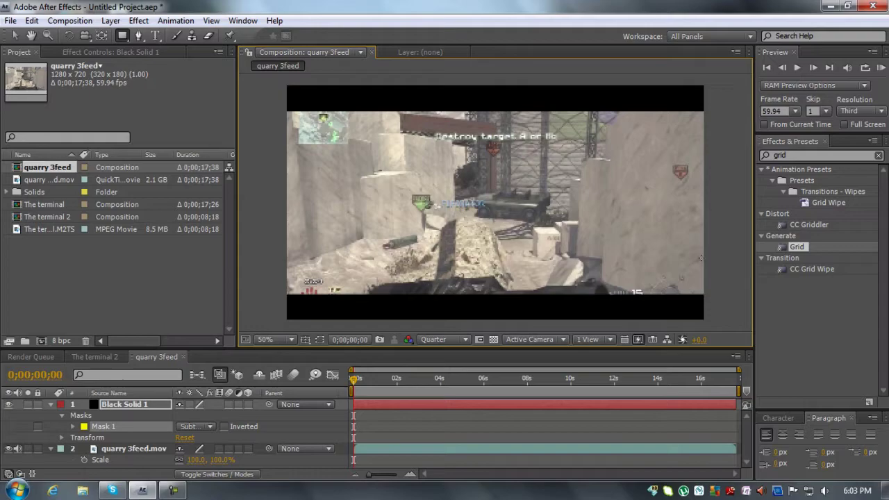
Delete Black Solid 1 and collapse the footage layer's Scale property.
click(133, 405)
key(Delete)
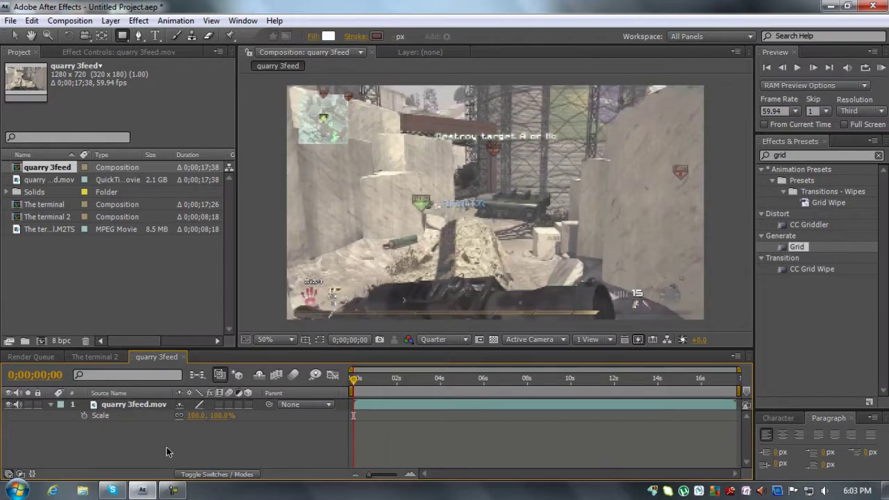
click(128, 403)
key(s)
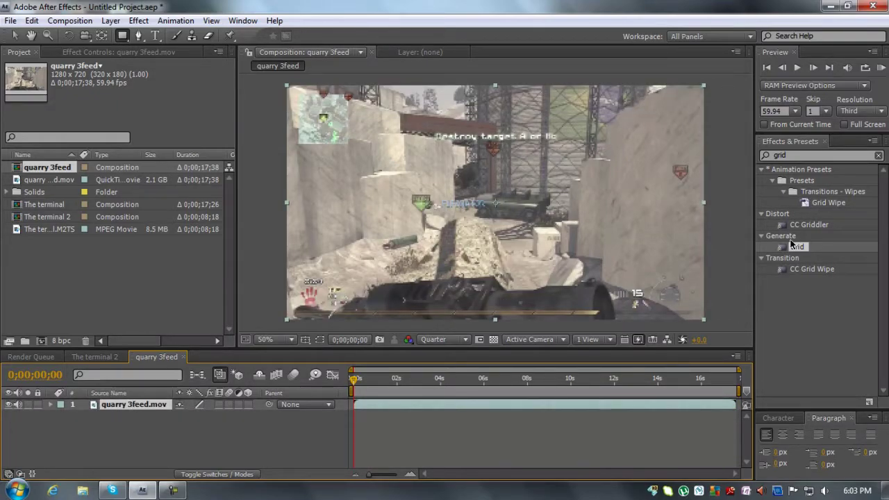
Search Effects & Presets for 'grid' and apply Generate > Grid to quarry 3feed.mov.
click(784, 155)
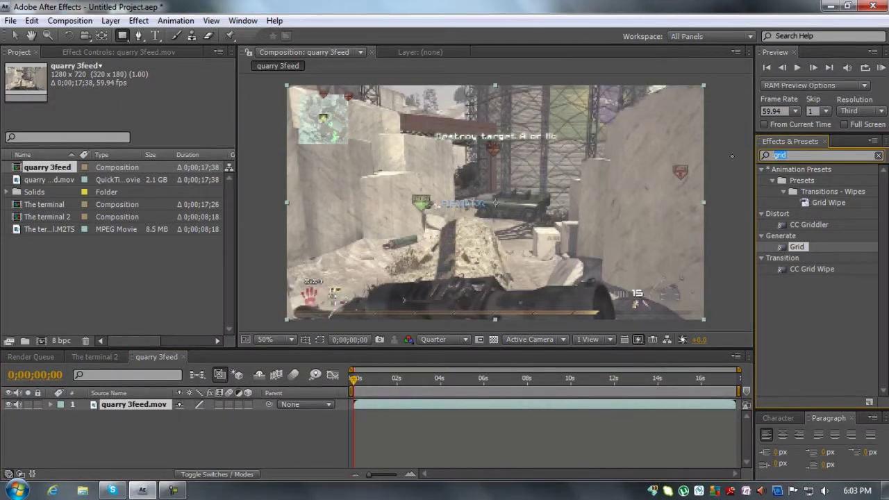
text(grt)
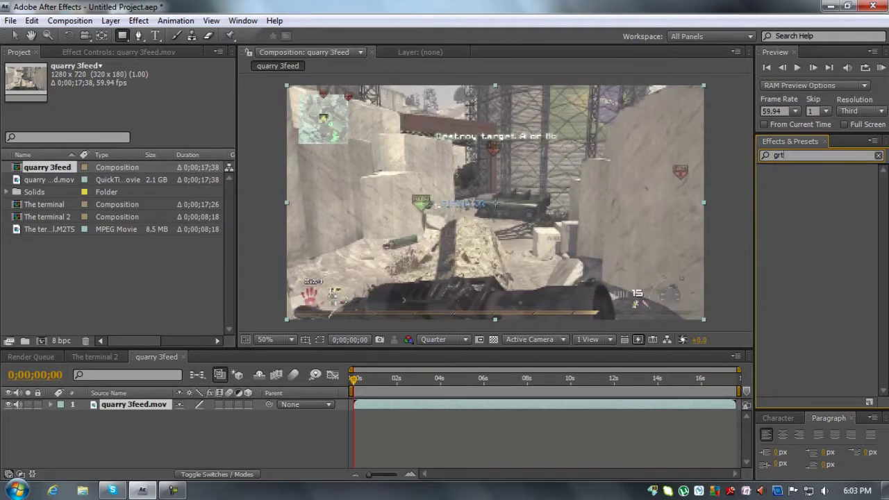
key(BackSpace)
text(id)
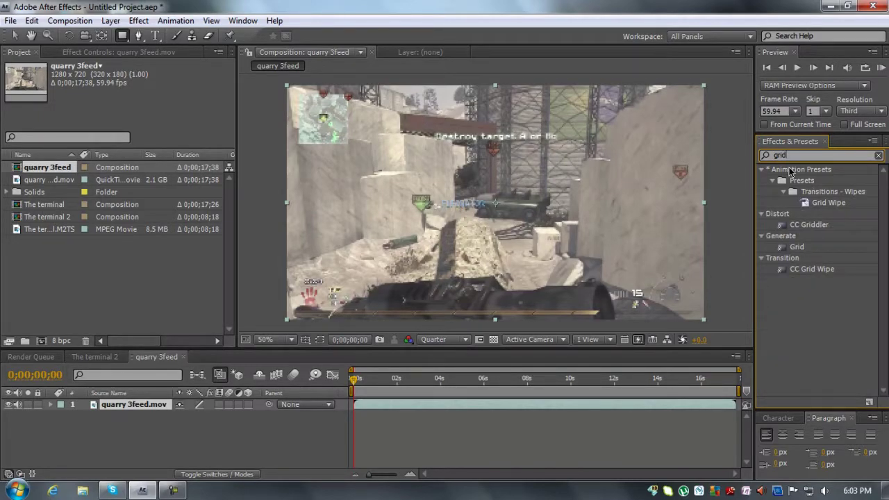
click(799, 248)
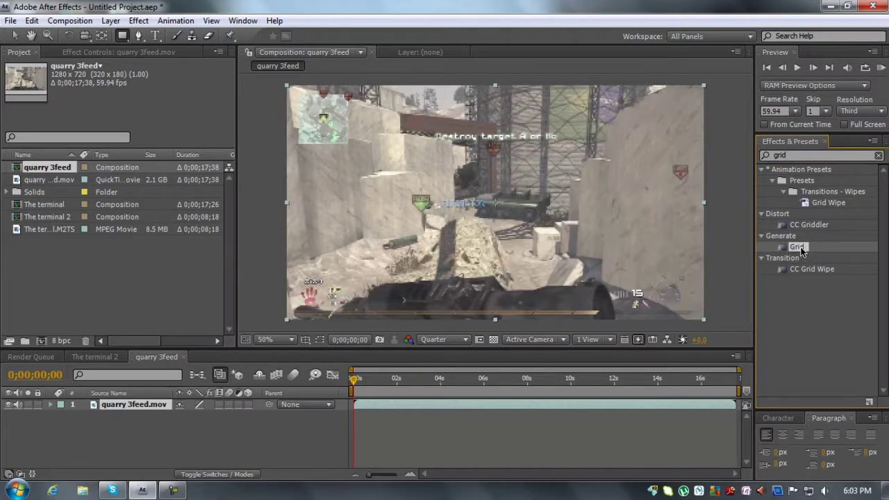
drag(798, 248, 155, 403)
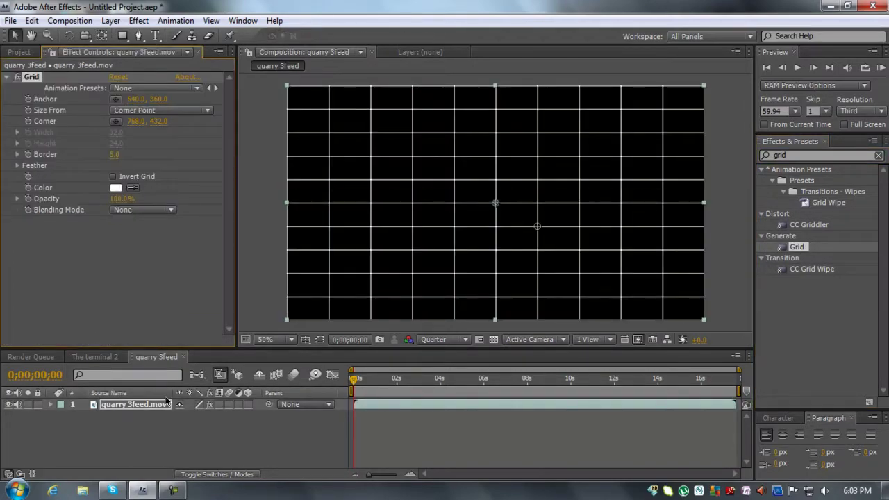
Set the Grid anchor to 0, 0 and Size From to Width & Height Sliders.
click(134, 99)
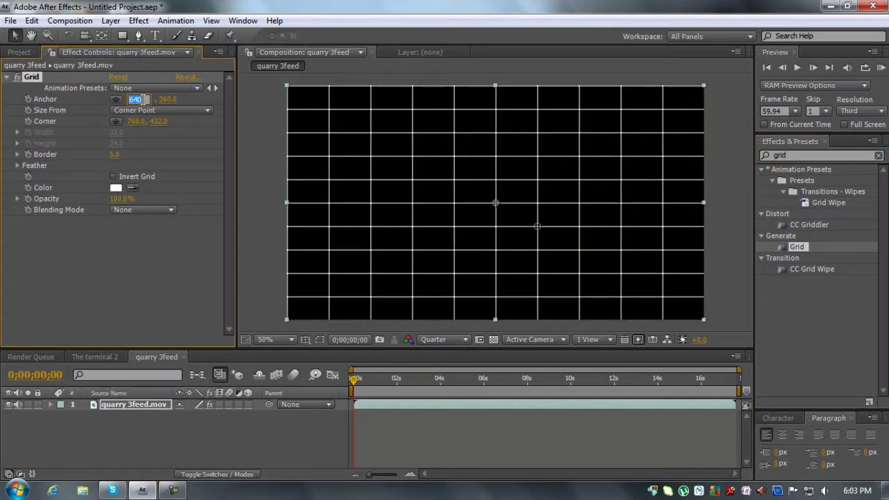
text(0)
click(173, 98)
text(0)
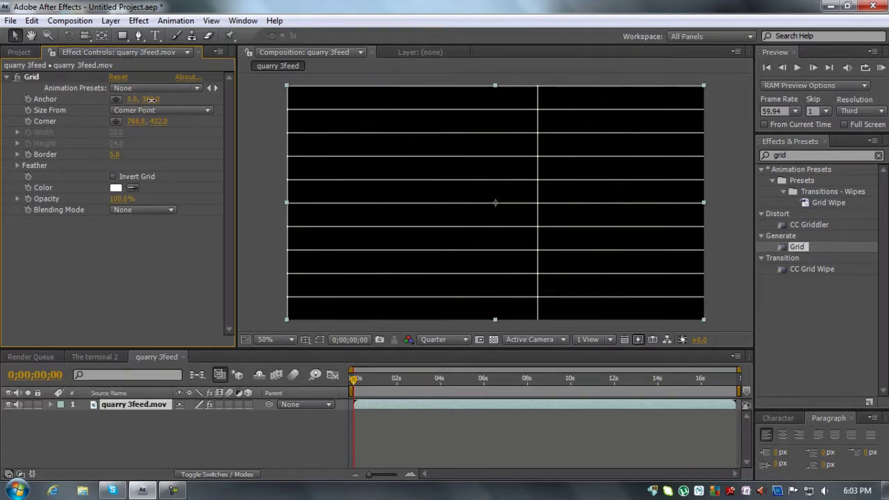
click(158, 110)
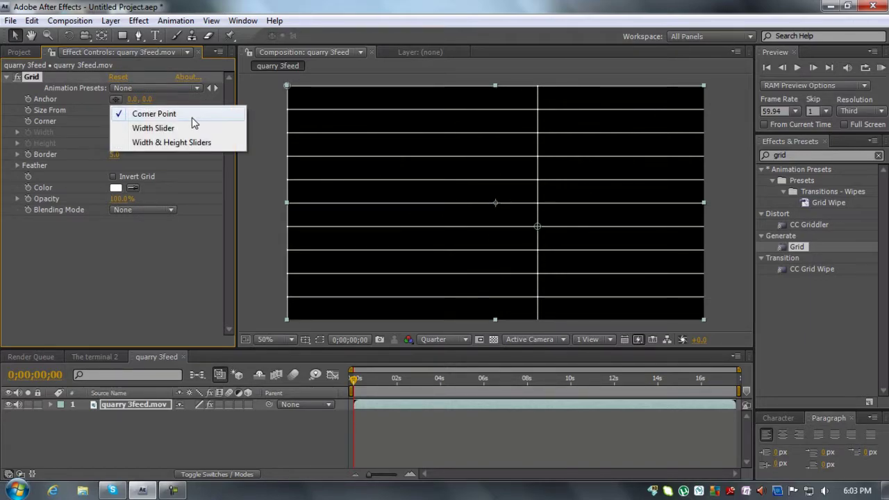
click(164, 144)
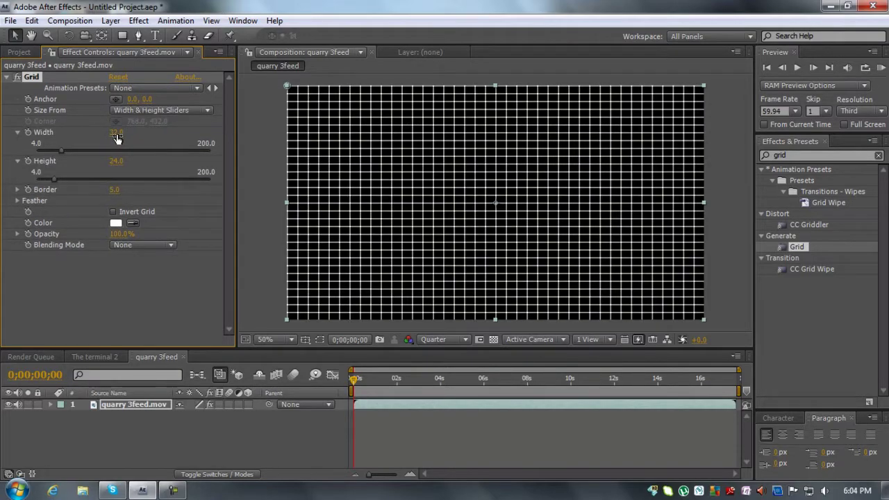
Set the Grid width to 2000 and height to 720.
click(117, 133)
text(2000)
key(Return)
click(116, 161)
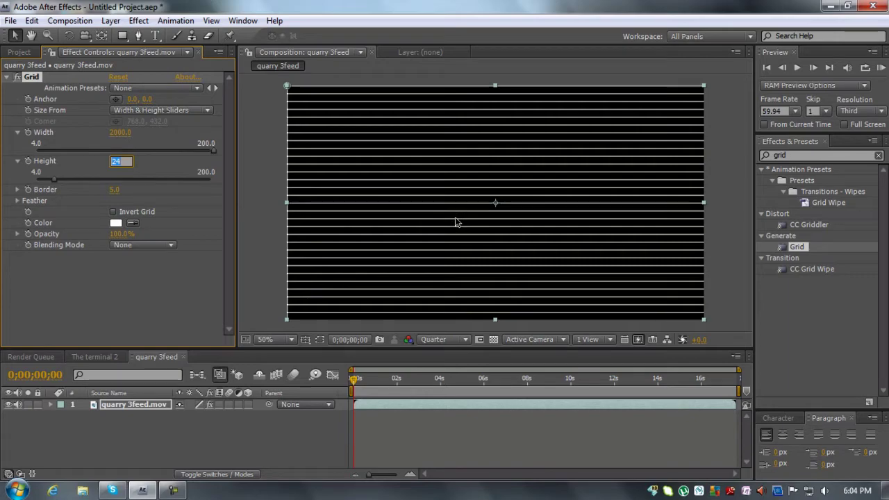
text(720)
key(Return)
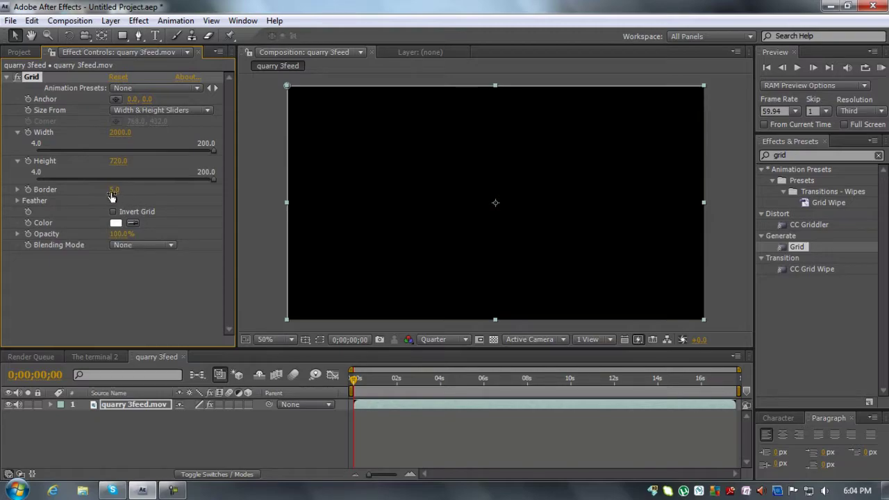
Set the Grid border to 127 and try Multiply and Add blending modes.
drag(113, 191, 200, 194)
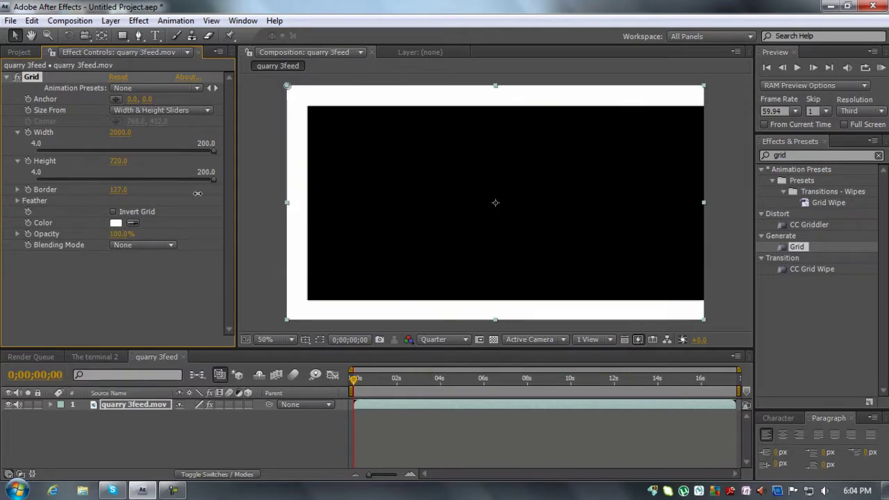
click(169, 245)
click(161, 256)
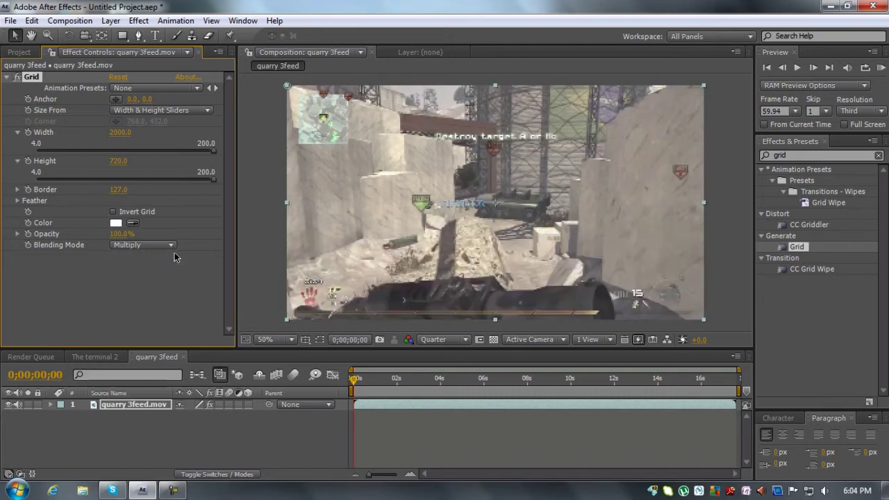
click(167, 248)
click(166, 231)
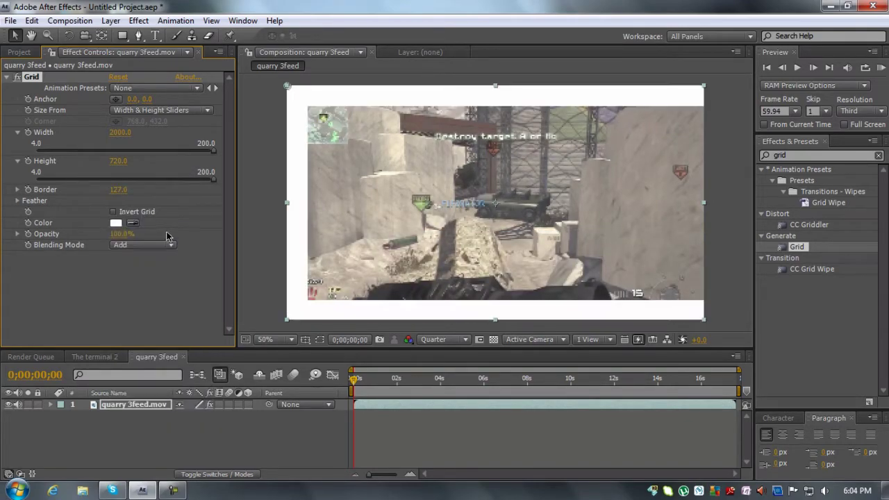
Make the Grid colour black and set its blending mode back to Multiply.
click(115, 224)
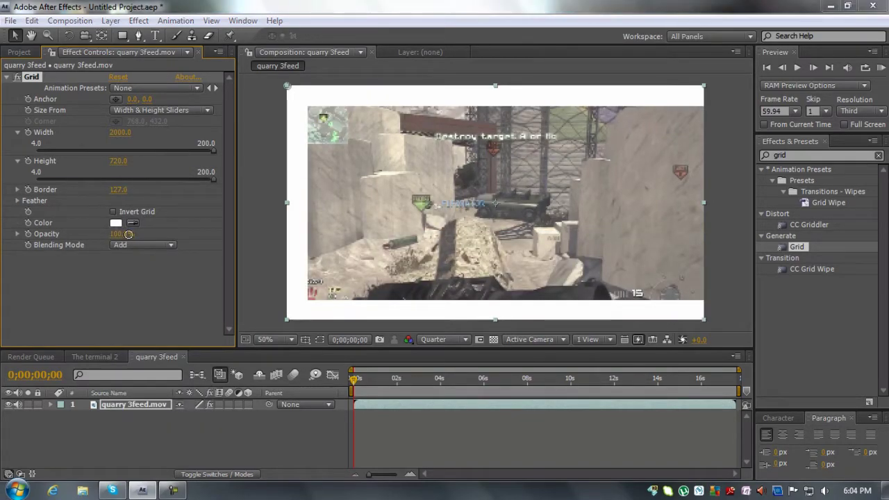
click(19, 361)
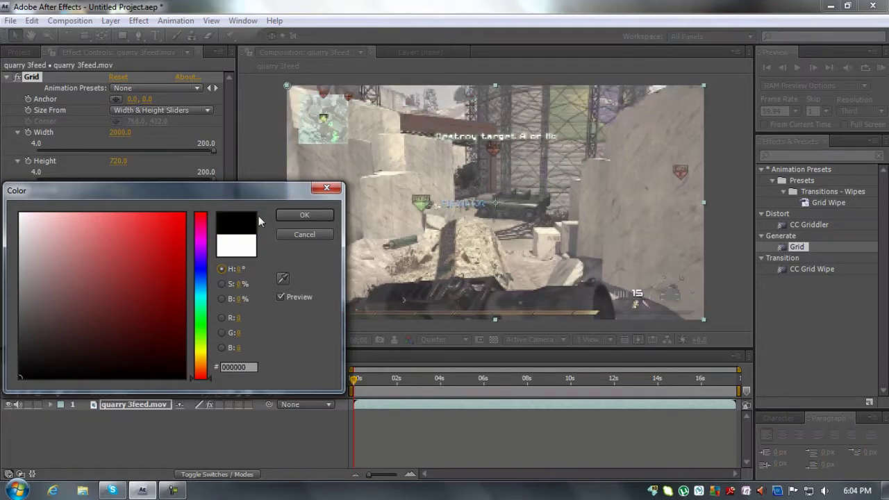
click(302, 215)
click(172, 247)
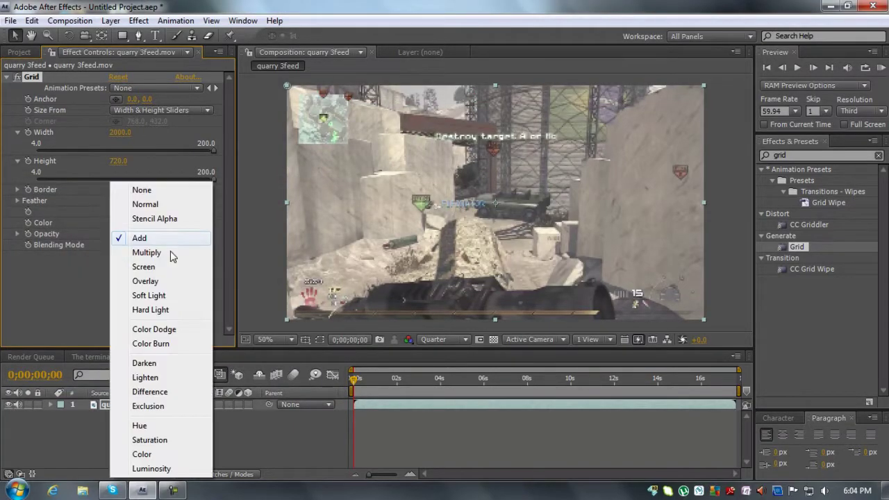
click(162, 253)
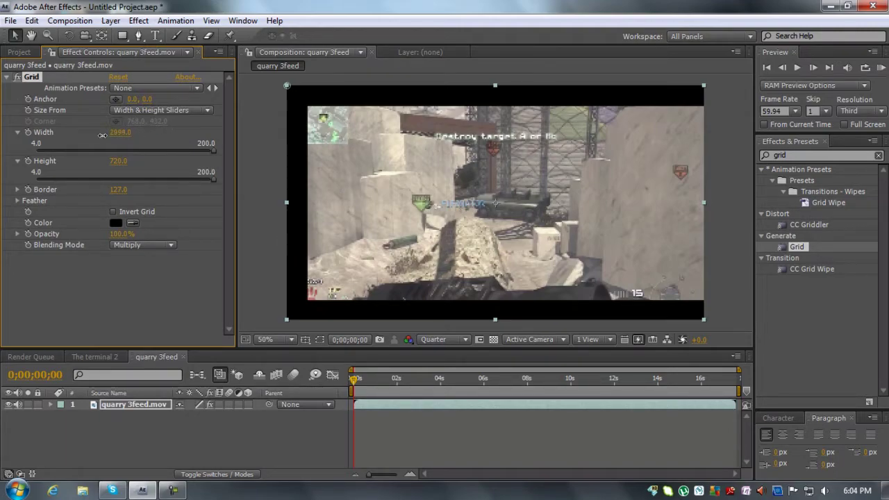
Tune the Grid to width 2182, border 133, height 720 and anchor -100, 0.
drag(173, 130, 158, 157)
drag(118, 189, 124, 190)
drag(366, 288, 336, 288)
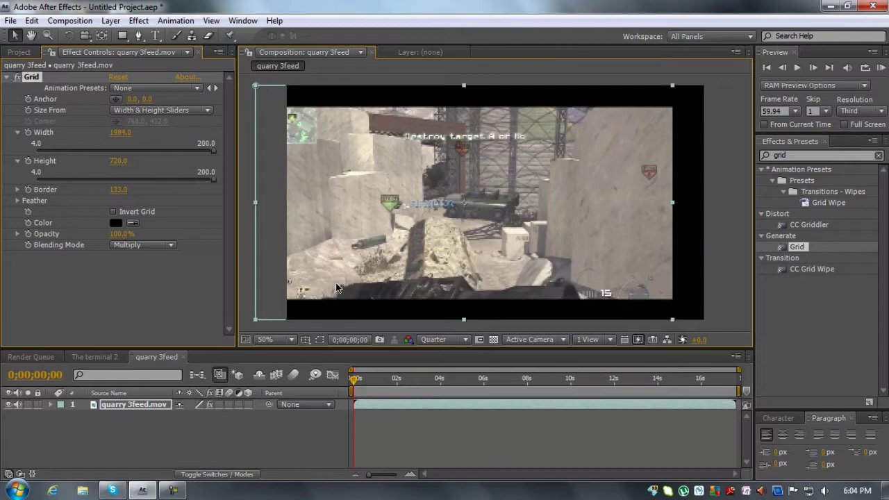
key(ctrl+z)
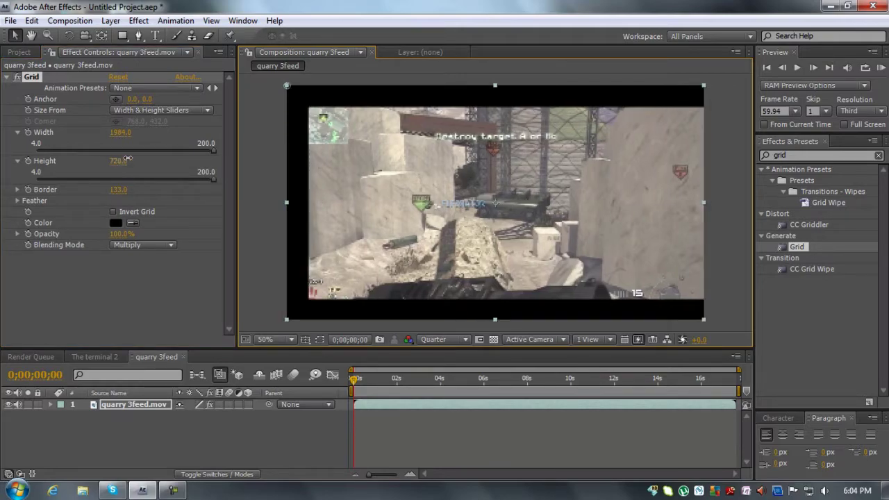
drag(127, 159, 98, 167)
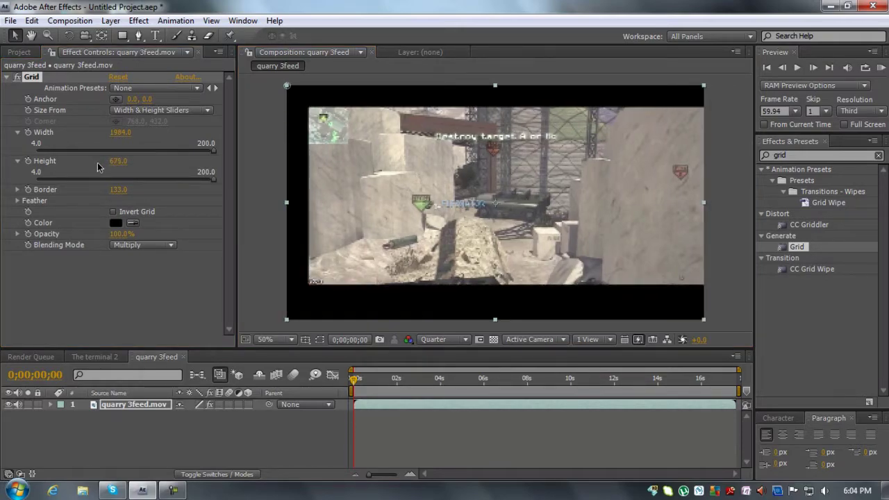
key(ctrl+z)
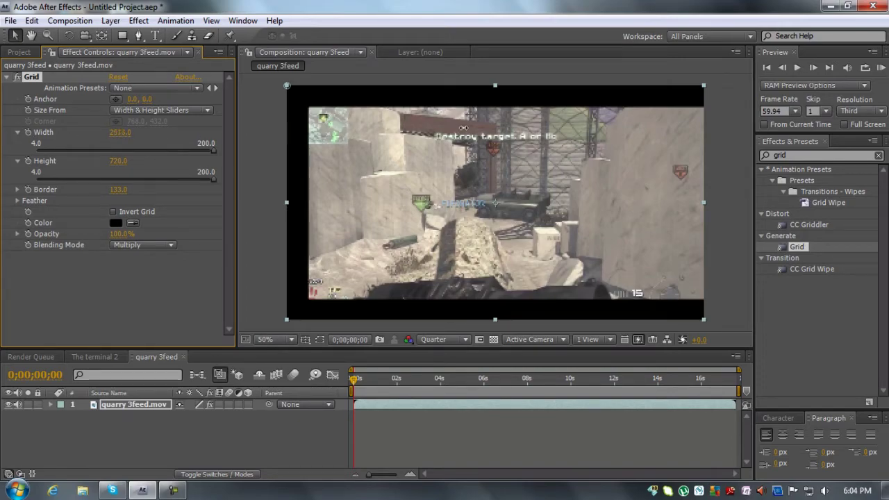
drag(131, 98, 68, 102)
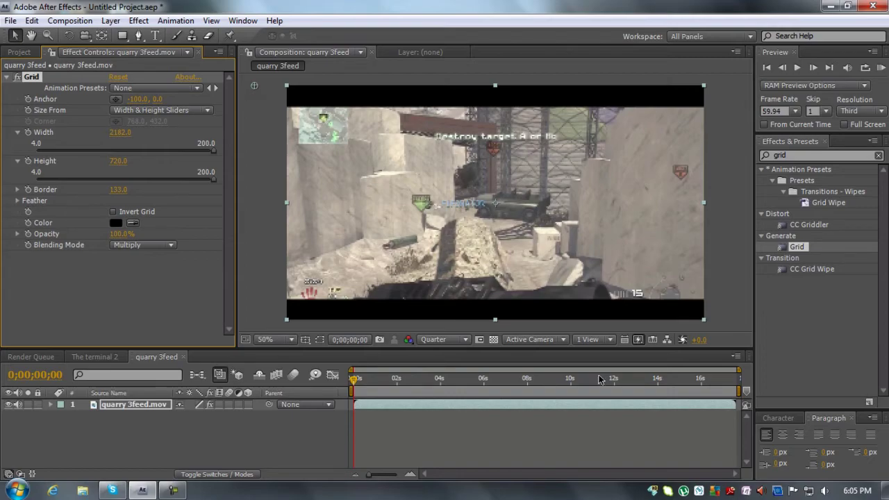
click(174, 490)
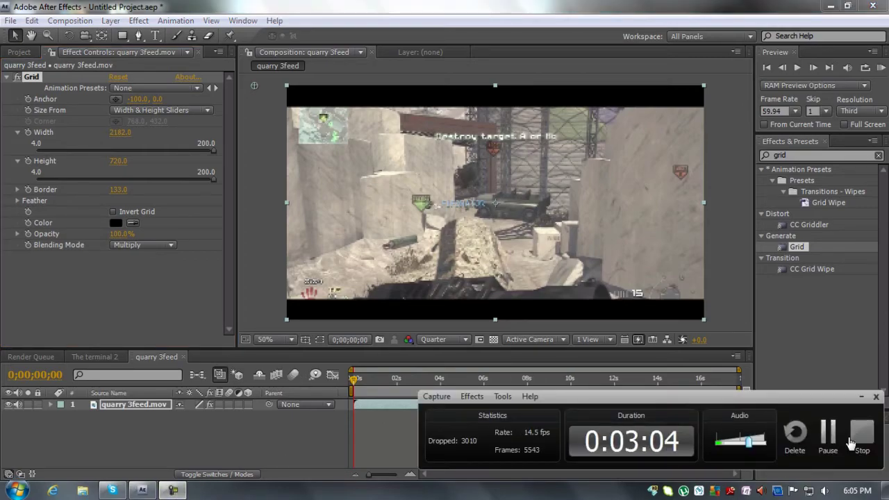